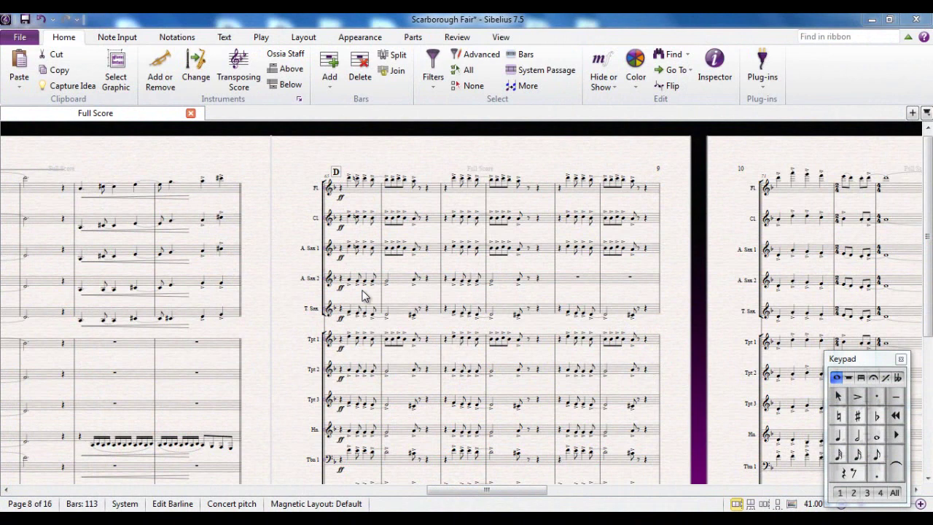
# Show the Play tab's playback tools for the Scarborough Fair full score.
pyautogui.click(262, 37)
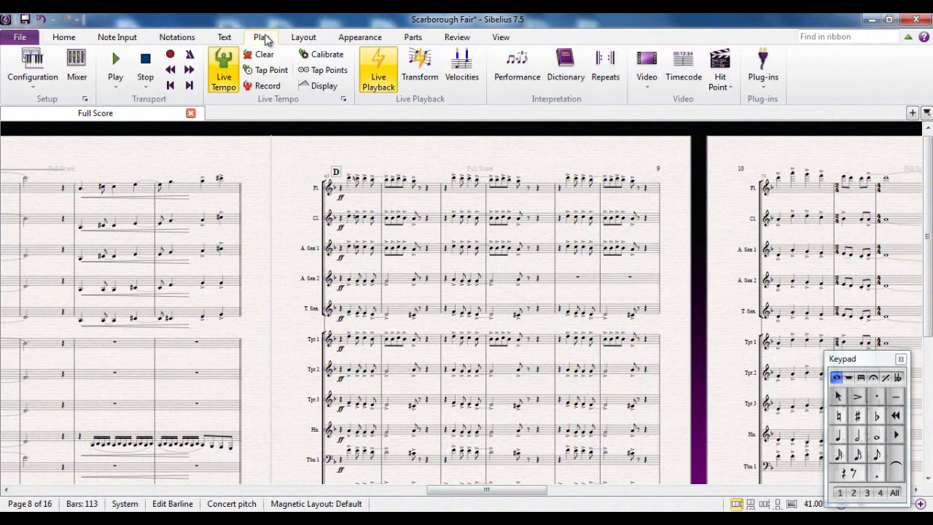
pyautogui.click(31, 92)
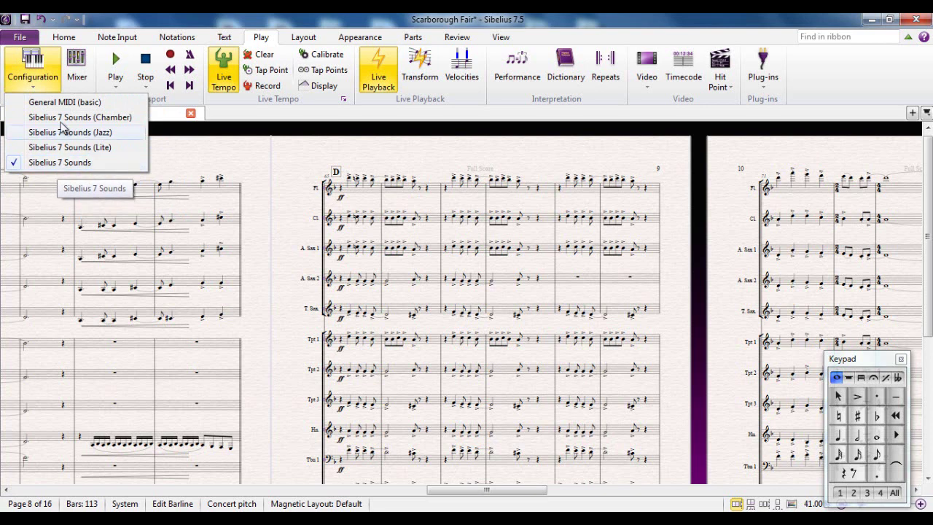
pyautogui.click(266, 183)
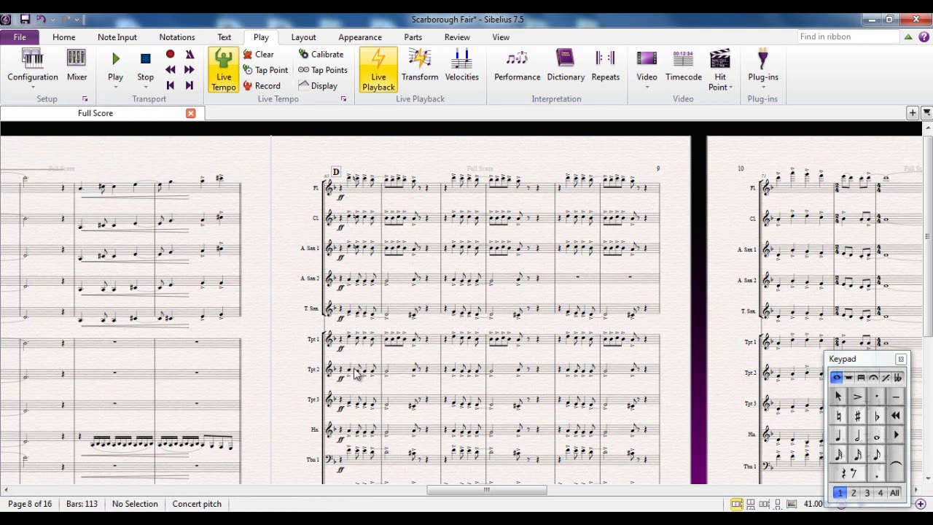
# Play the band score from the rehearsal mark D system through mark E and the To Coda passage, then stop.
pyautogui.click(328, 339)
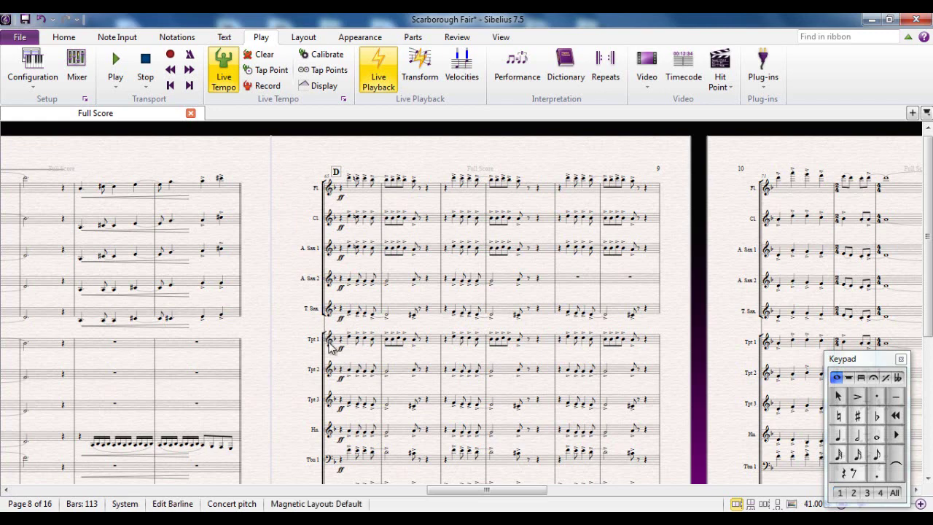
pyautogui.press('space')
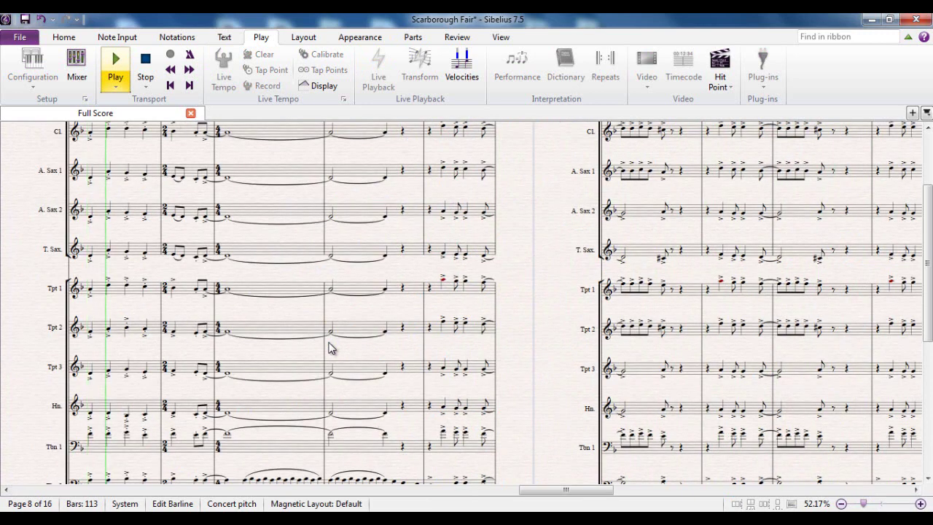
pyautogui.scroll(-3, 329, 347)
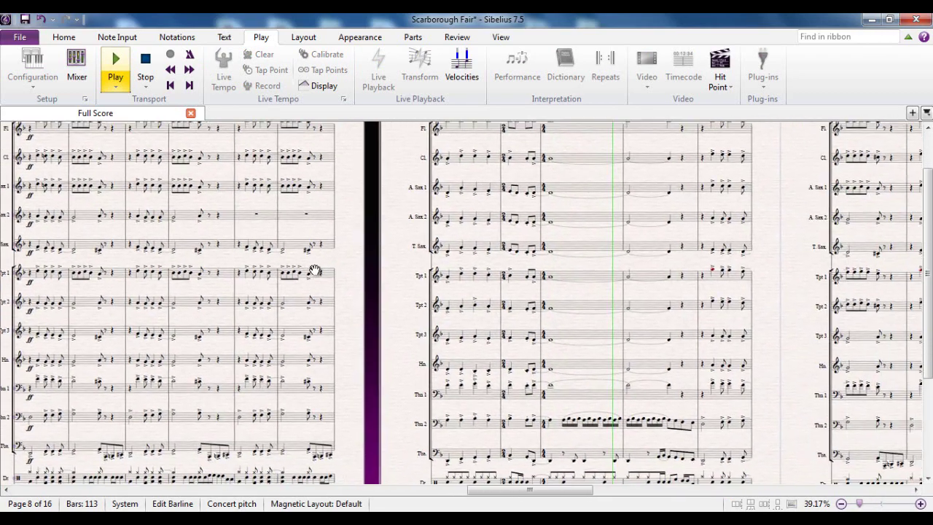
pyautogui.scroll(-1, 308, 302)
pyautogui.scroll(-1, 307, 306)
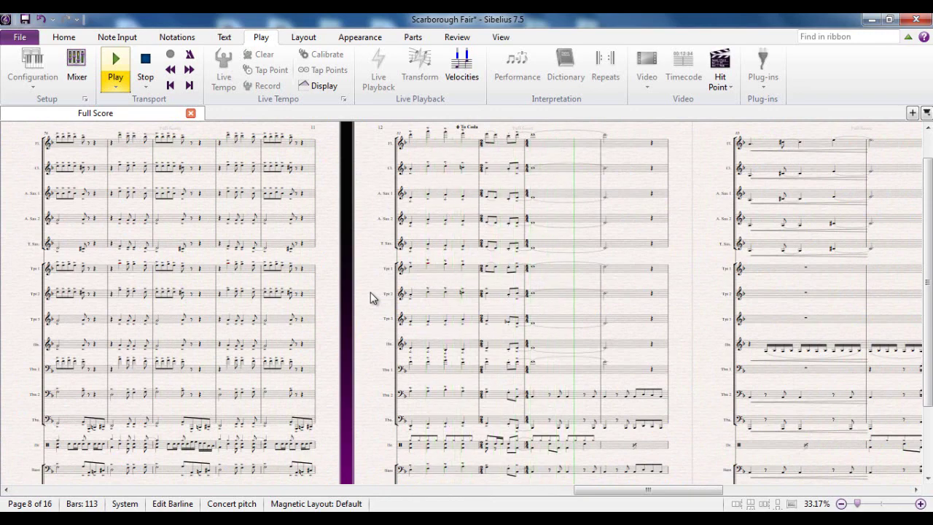
pyautogui.press('space')
pyautogui.hscroll(5, 250, 319)
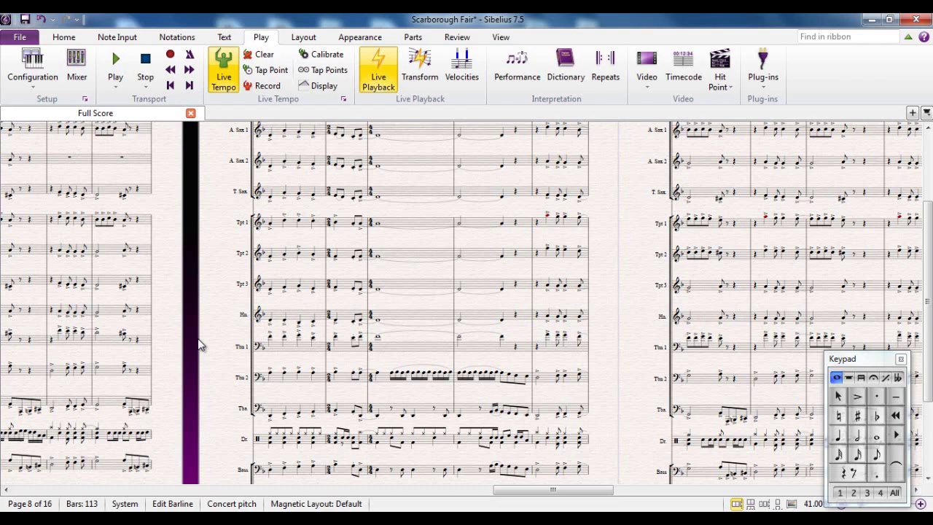
pyautogui.hscroll(5, 278, 291)
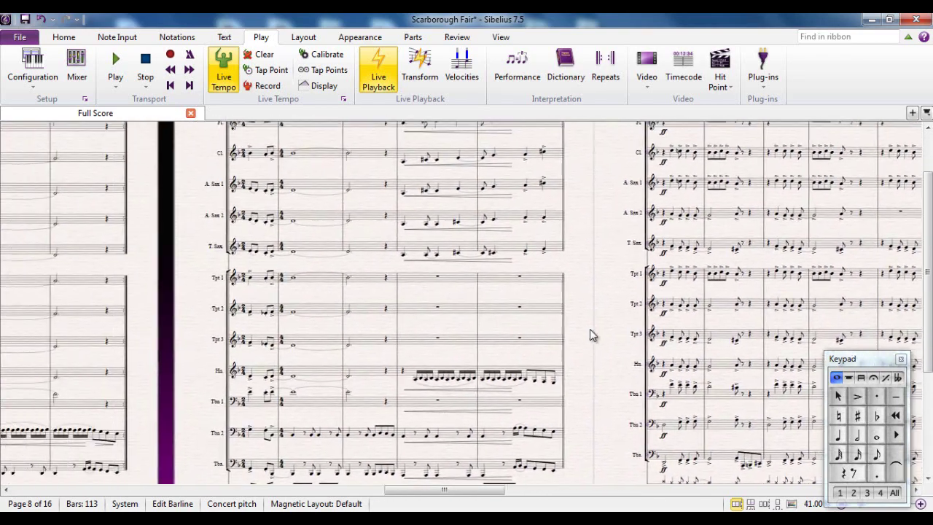
pyautogui.hscroll(5, 214, 269)
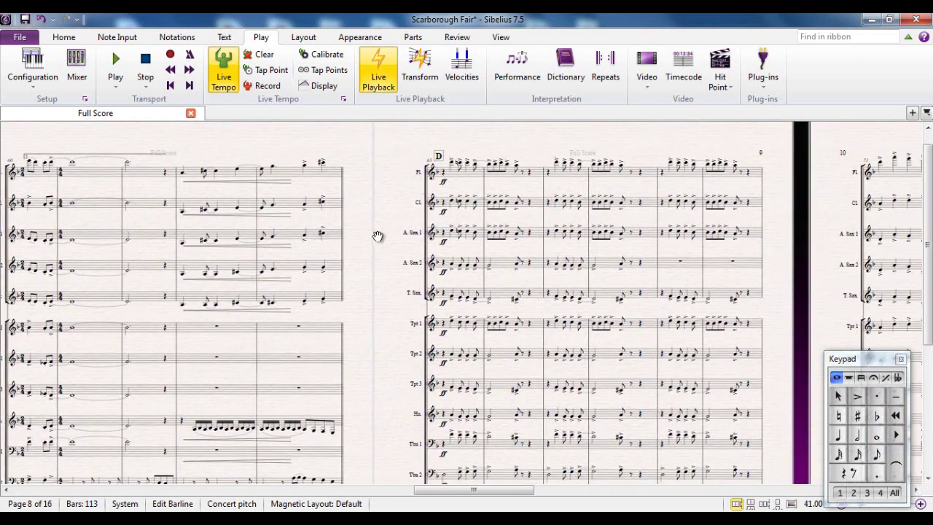
pyautogui.moveTo(378, 236); pyautogui.dragTo(376, 240)
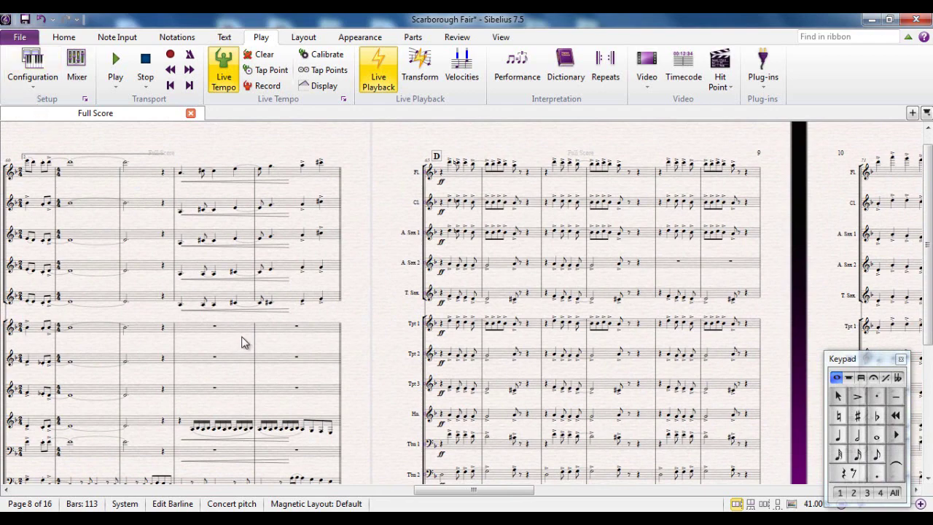
pyautogui.moveTo(382, 326); pyautogui.dragTo(392, 304)
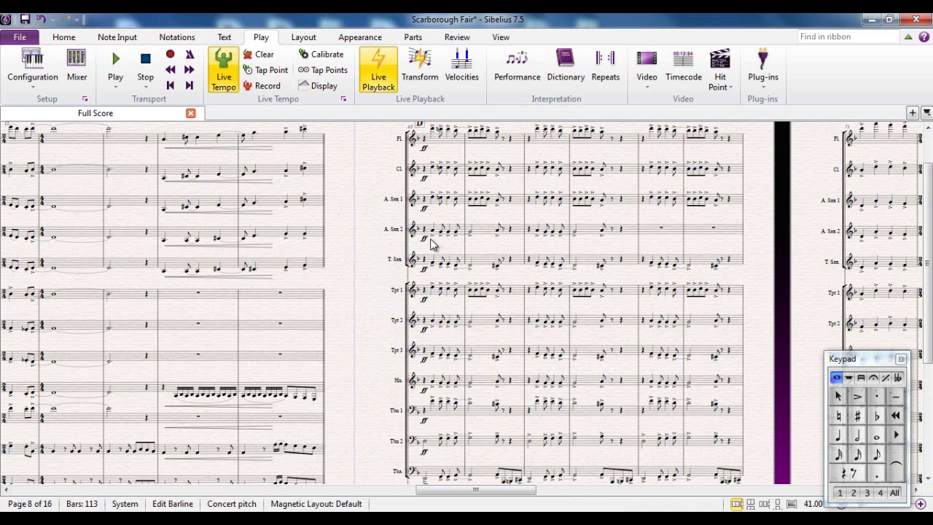
pyautogui.scroll(-4, 360, 290)
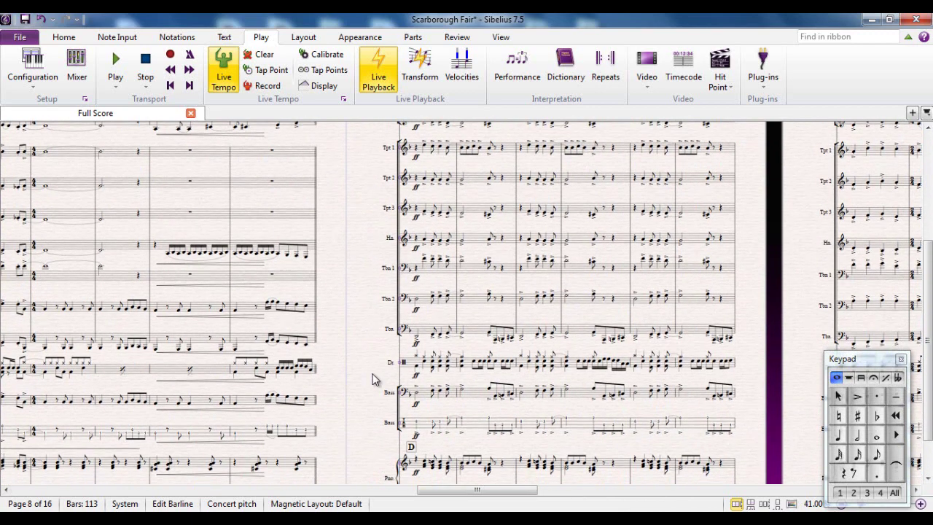
pyautogui.scroll(4, 357, 235)
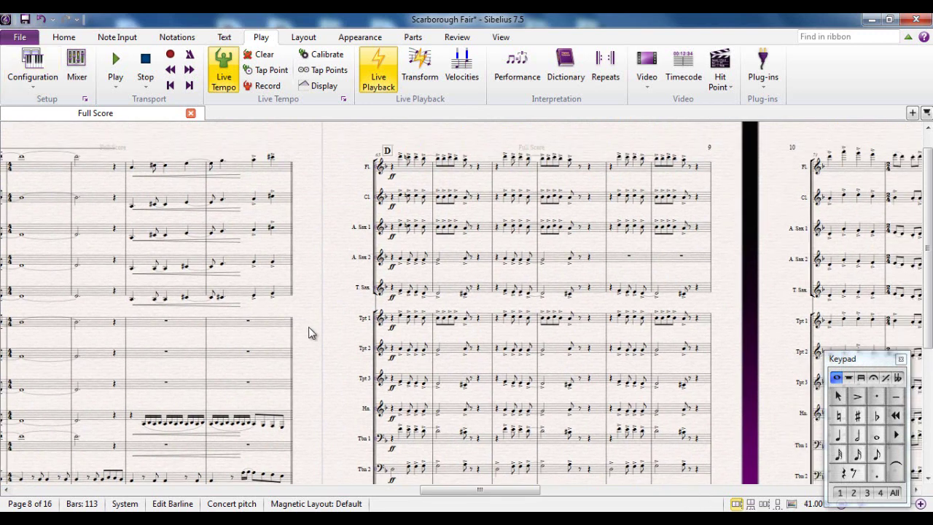
# Open the Setup group's Configuration list showing Sibelius 7 Sounds and General MIDI (basic).
pyautogui.click(33, 88)
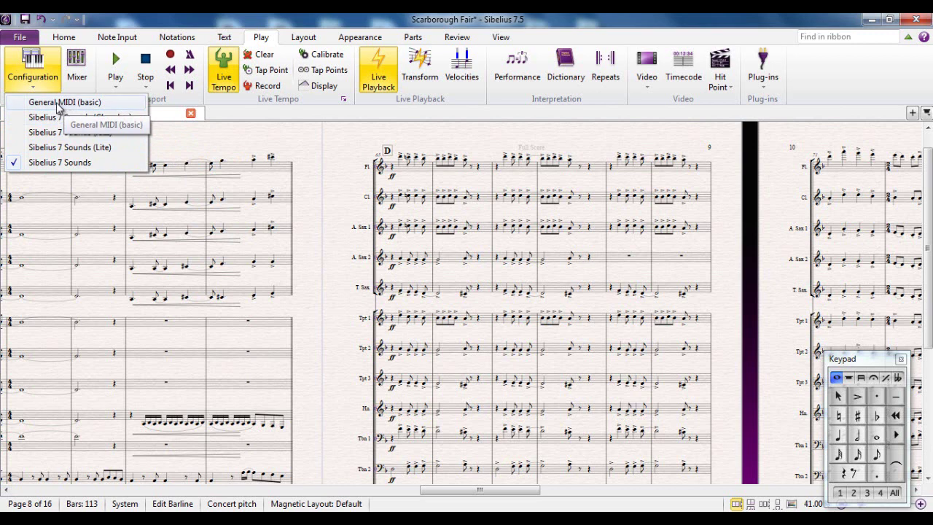
# Dismiss the configuration list and play a short stretch from the rehearsal mark D system, then stop.
pyautogui.click(332, 264)
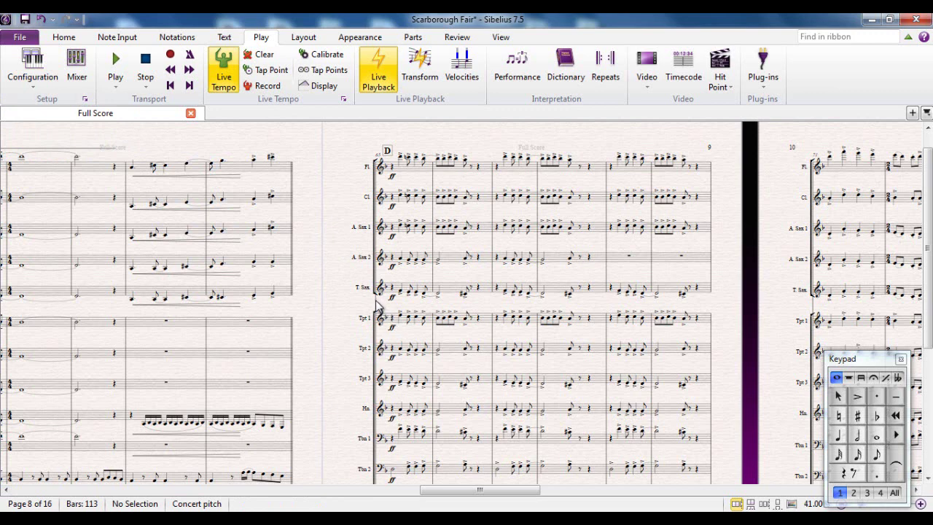
pyautogui.click(377, 304)
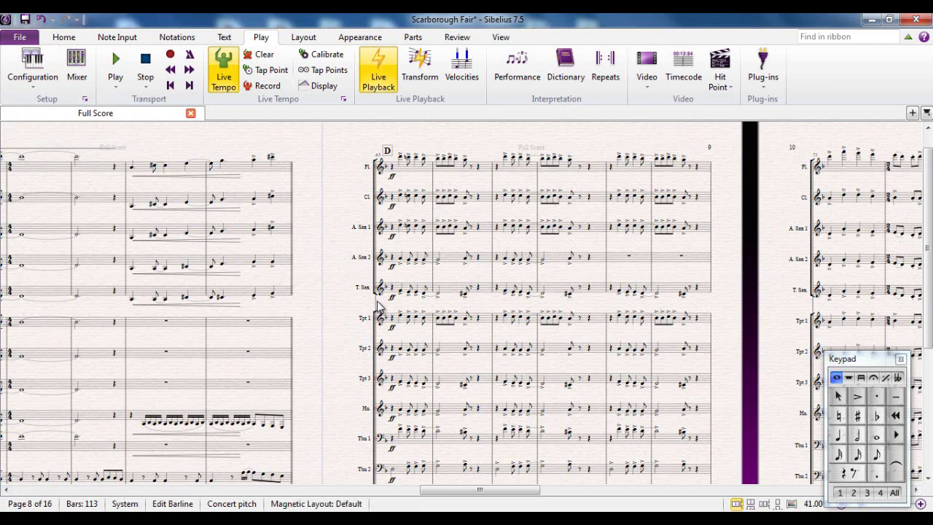
pyautogui.press('space')
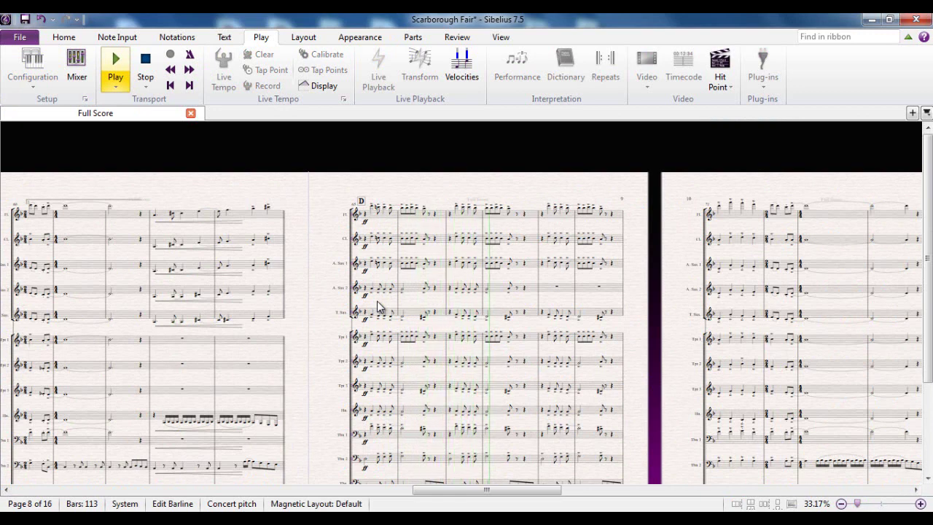
pyautogui.press('space')
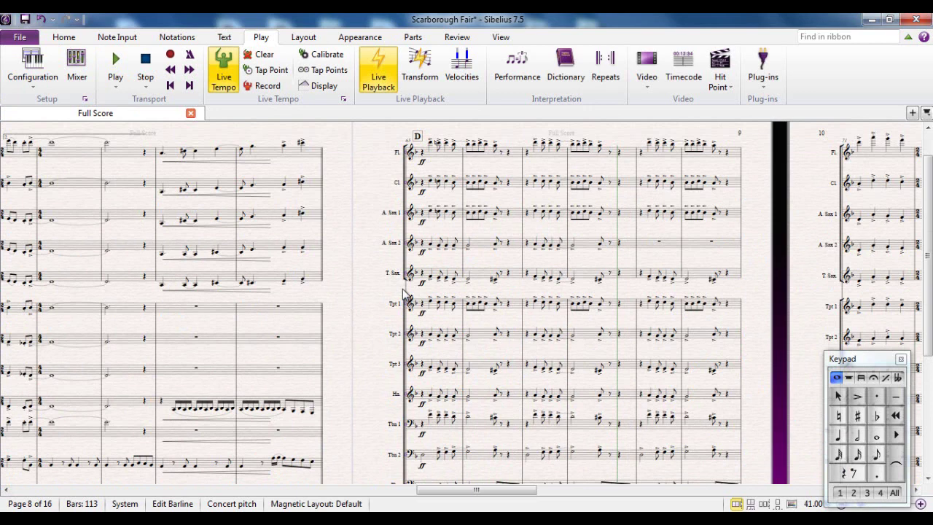
pyautogui.click(36, 84)
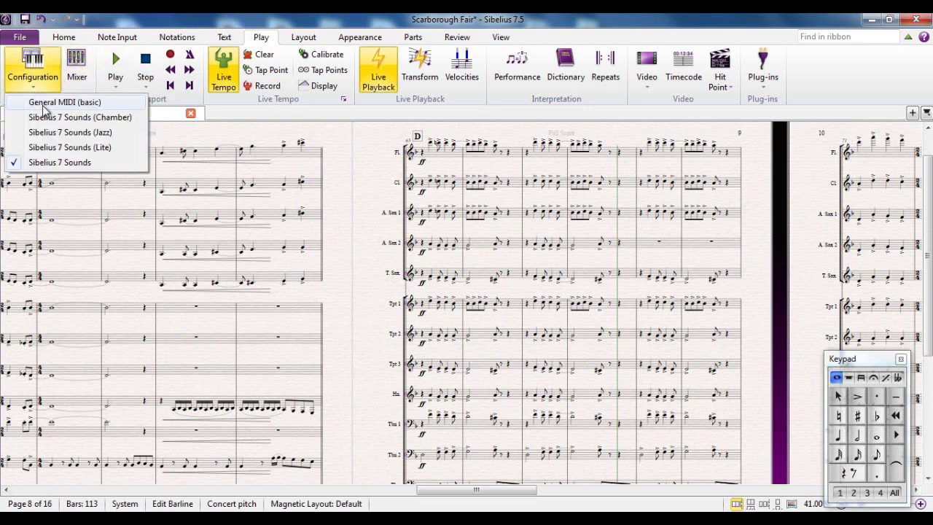
pyautogui.click(45, 106)
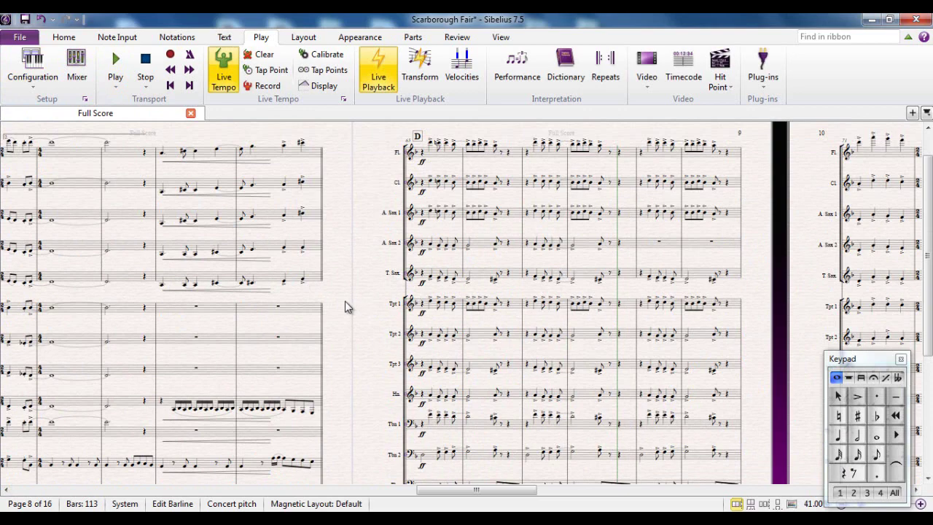
pyautogui.moveTo(346, 301); pyautogui.dragTo(371, 290)
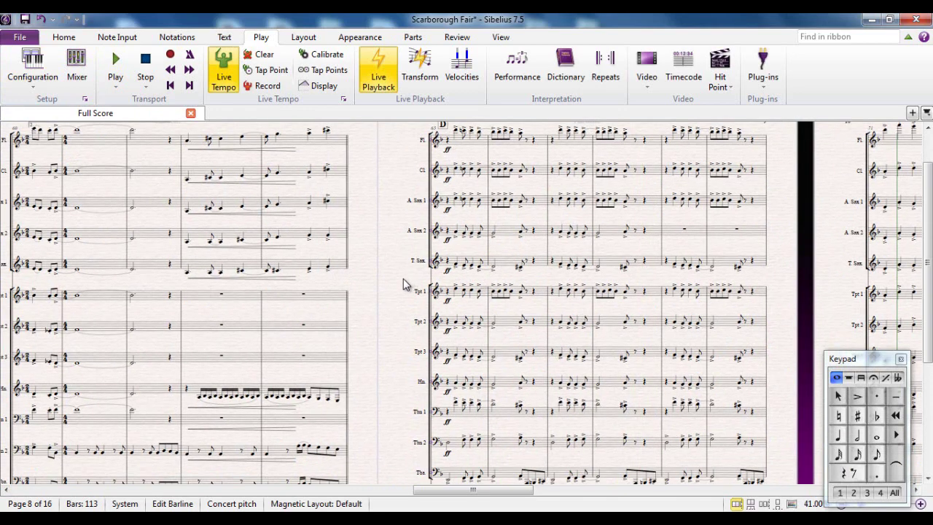
pyautogui.press('space')
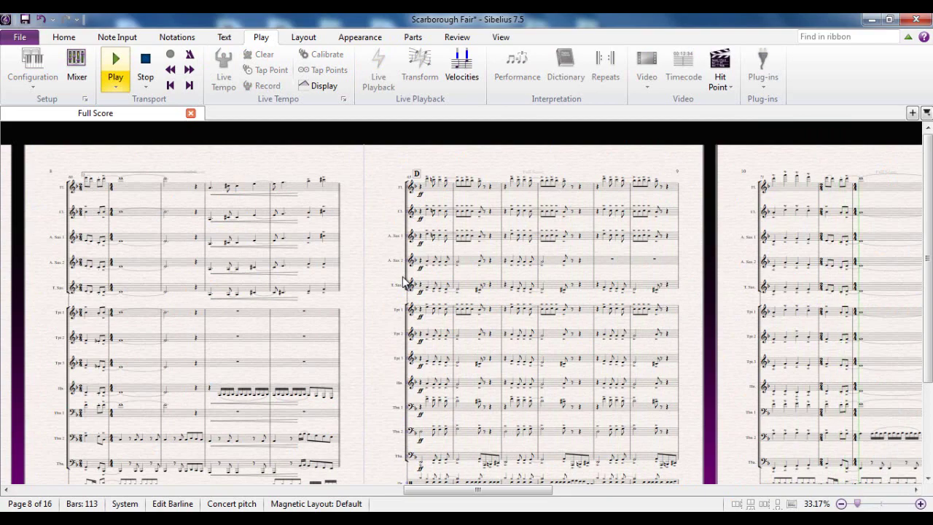
pyautogui.press('Escape')
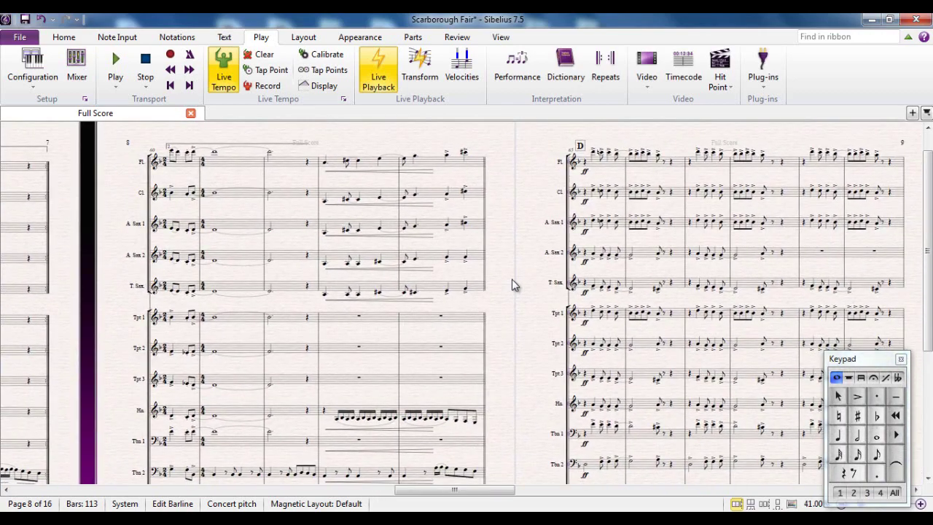
pyautogui.moveTo(512, 284); pyautogui.dragTo(352, 282)
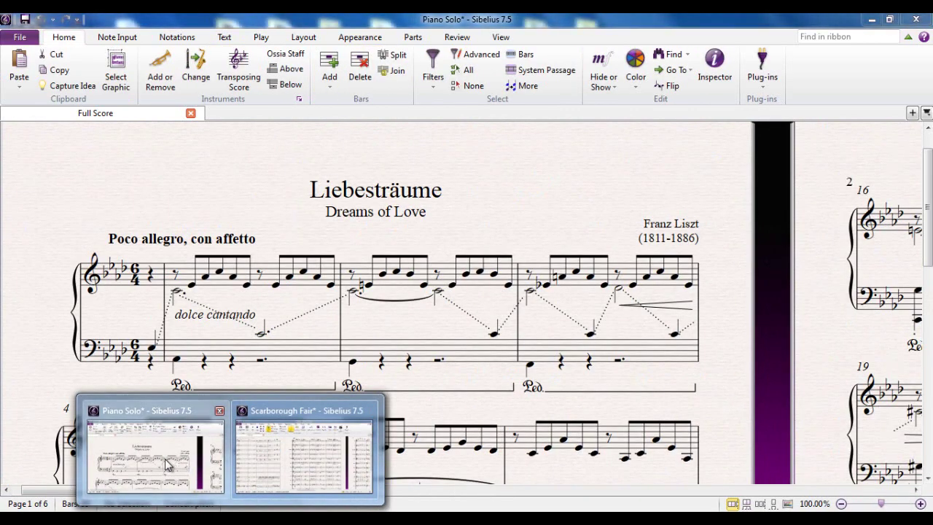
# Bring up the Liebesträume Piano Solo score and set its playback configuration to Sibelius 7 Sounds.
pyautogui.click(166, 465)
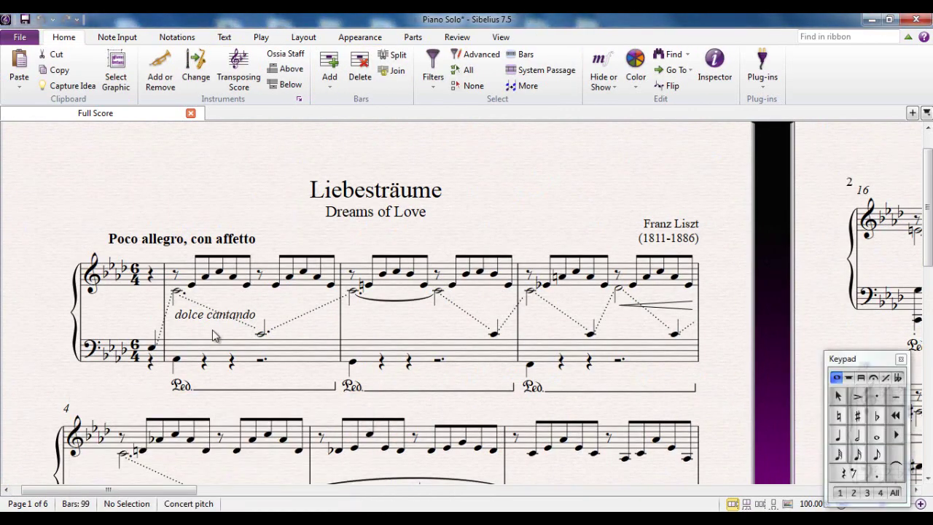
pyautogui.moveTo(245, 226); pyautogui.dragTo(339, 180)
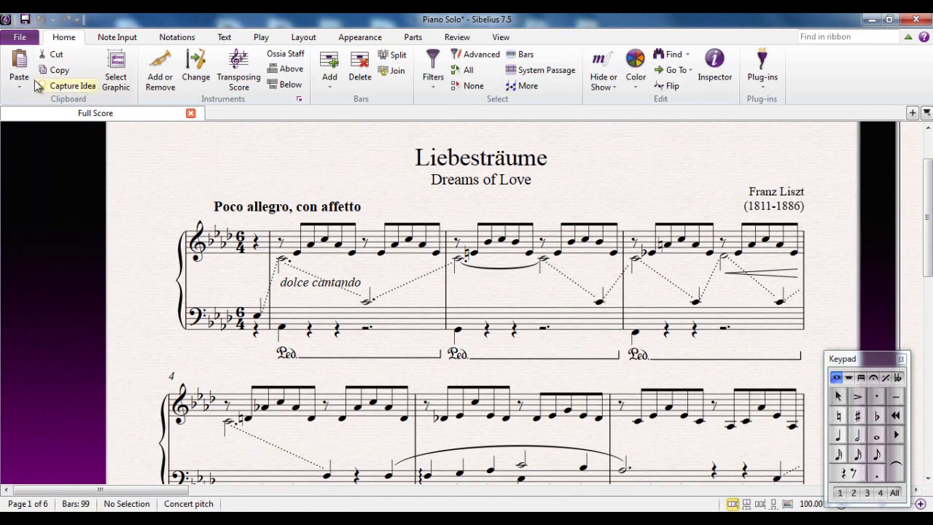
pyautogui.click(261, 37)
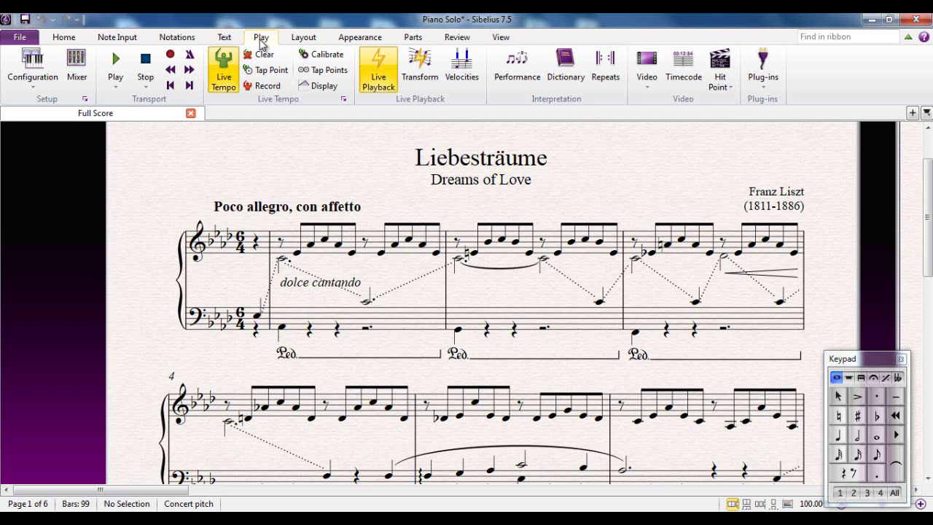
pyautogui.click(32, 69)
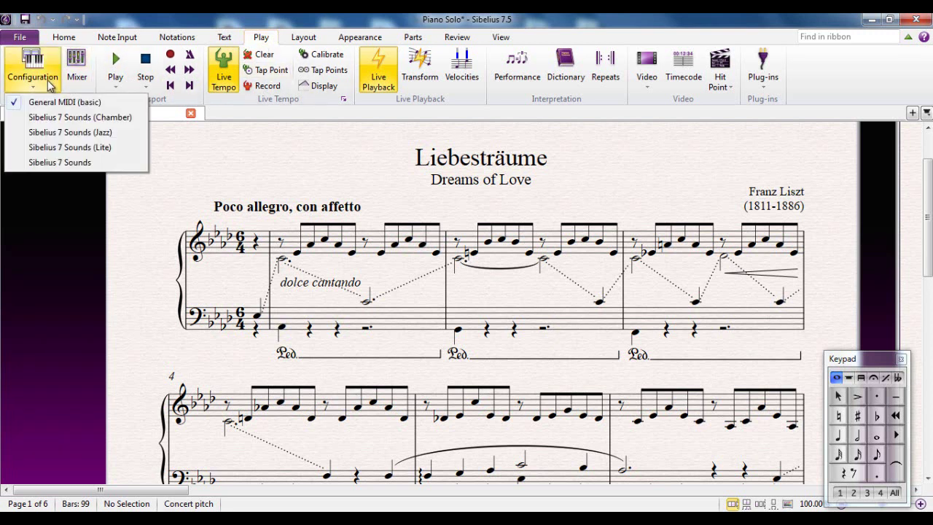
pyautogui.click(58, 165)
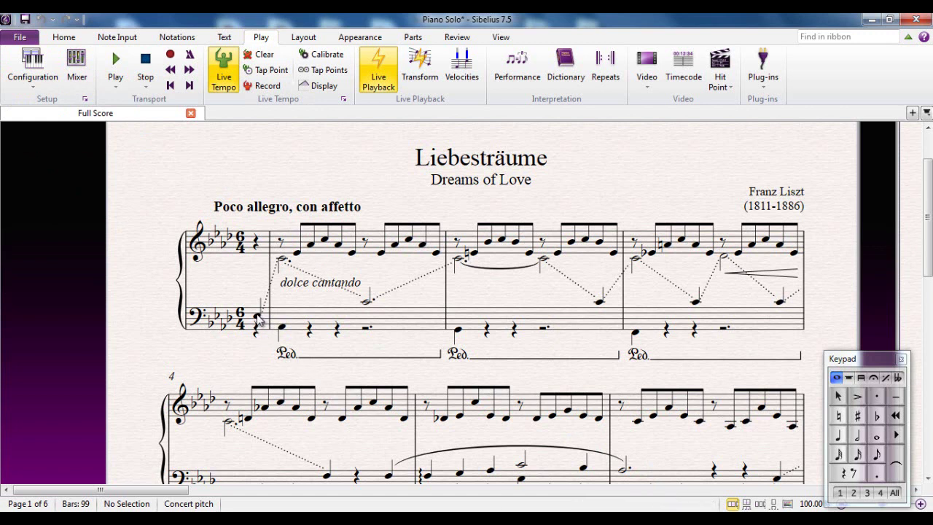
pyautogui.scroll(-5, 258, 321)
pyautogui.press('space')
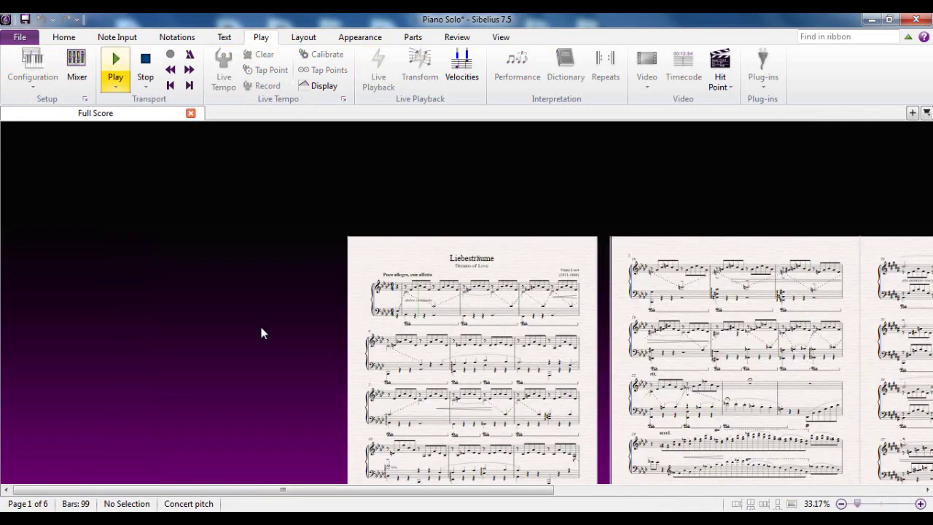
pyautogui.scroll(5, 377, 309)
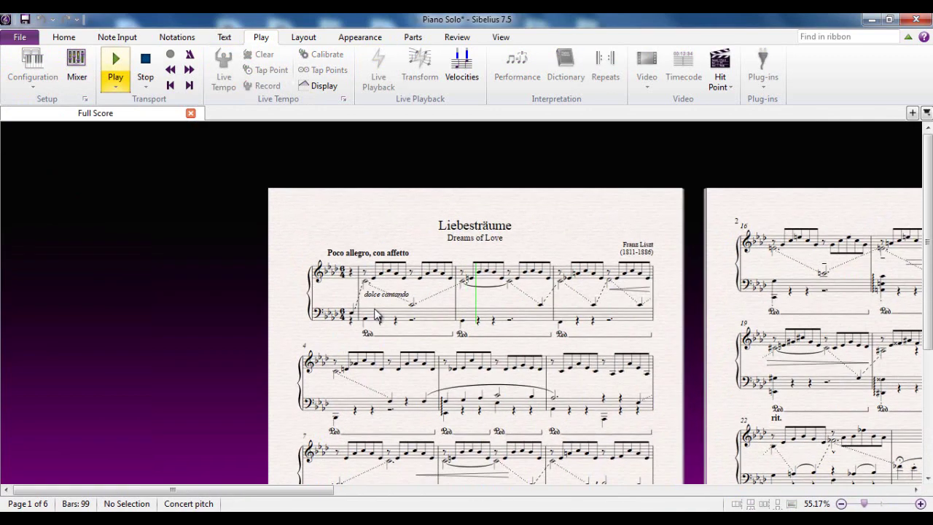
pyautogui.moveTo(266, 358); pyautogui.dragTo(86, 304)
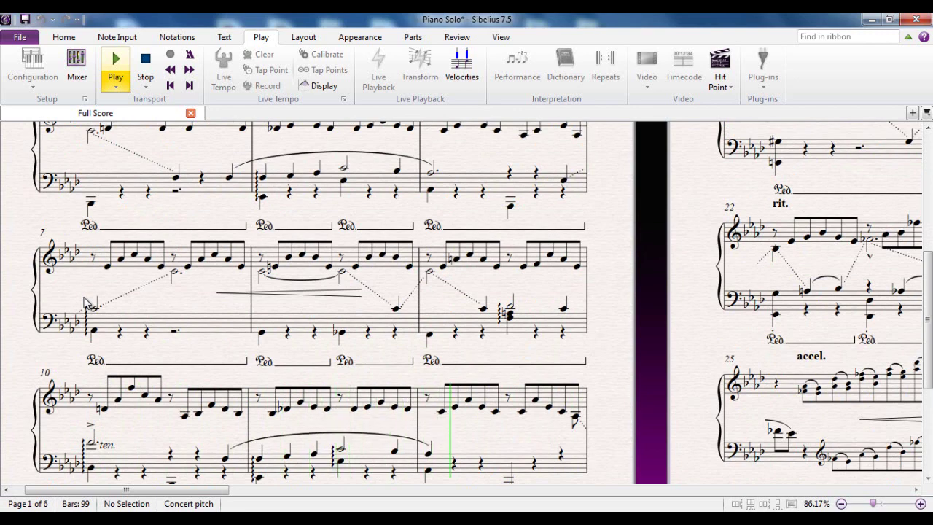
pyautogui.press('Escape')
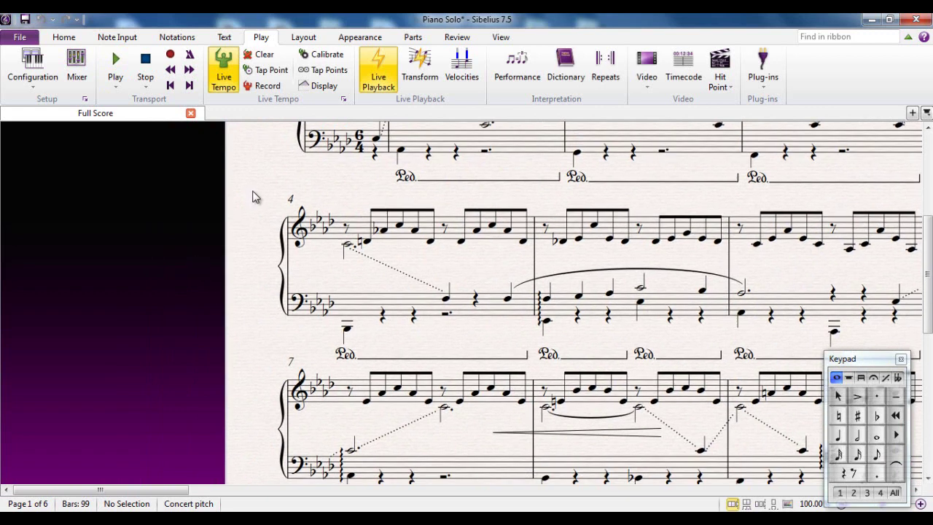
# Set playback to General MIDI (basic) and play from the opening bass note to about bar 12, then stop.
pyautogui.click(33, 83)
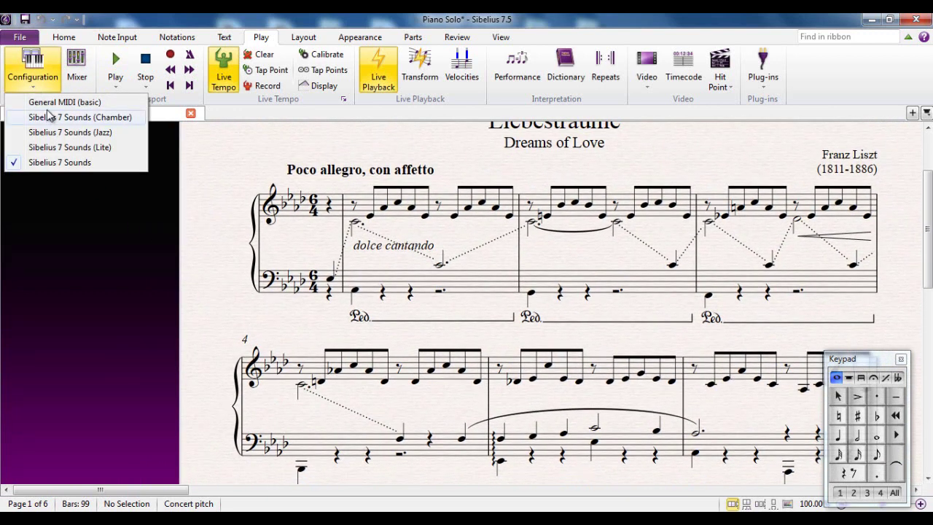
pyautogui.click(51, 102)
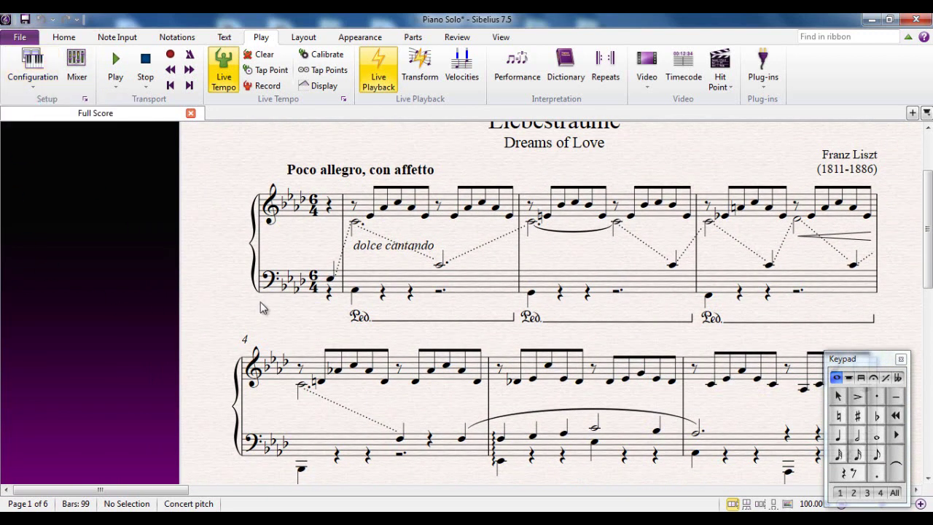
pyautogui.click(330, 280)
pyautogui.press('p')
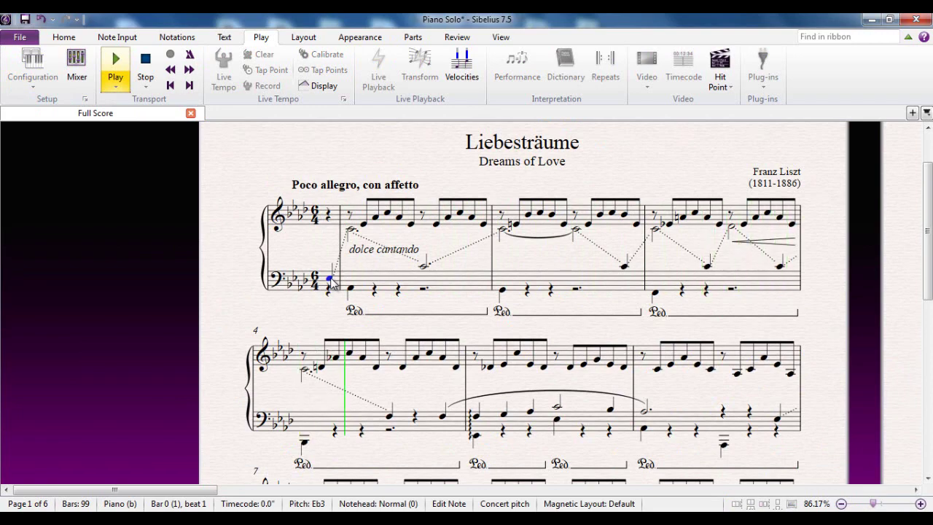
pyautogui.moveTo(256, 306); pyautogui.dragTo(137, 158)
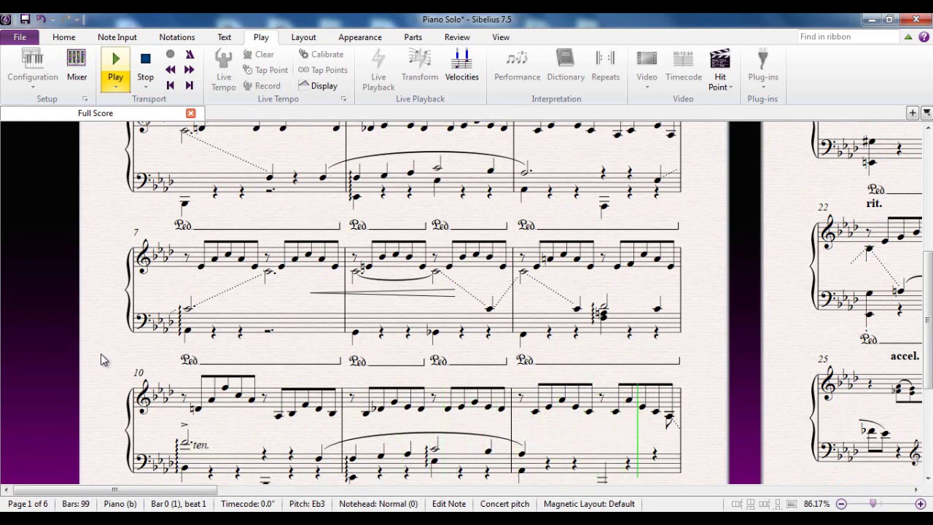
pyautogui.press('space')
pyautogui.scroll(3, 102, 269)
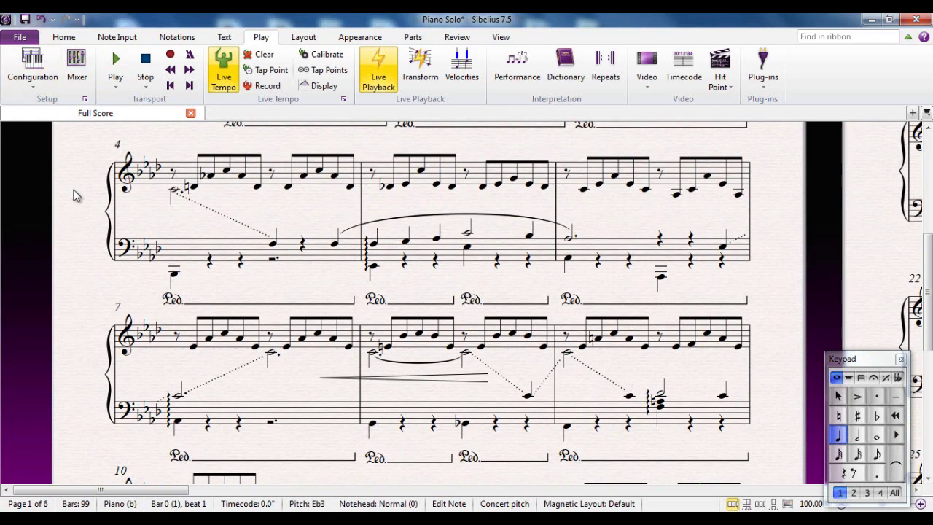
# Return to the Liebesträume title and display the Configuration list of sound sets.
pyautogui.scroll(6, 105, 292)
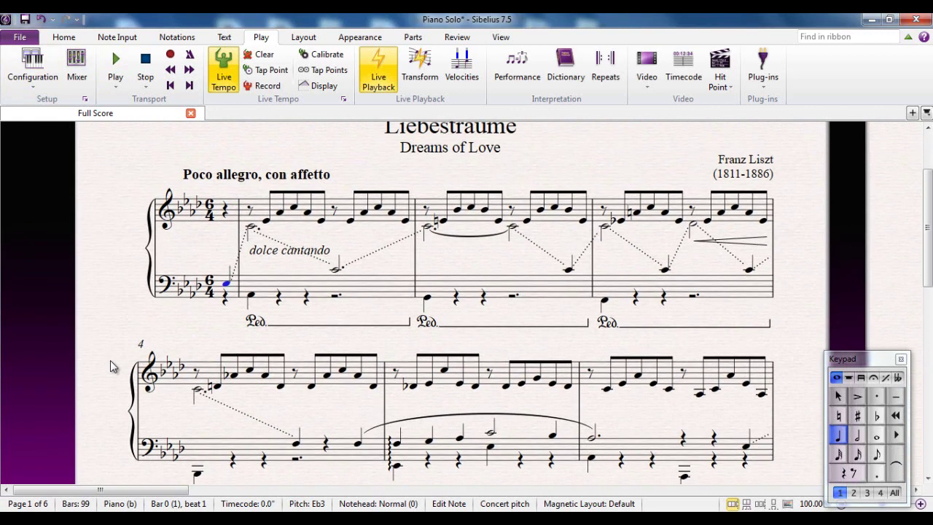
pyautogui.click(35, 86)
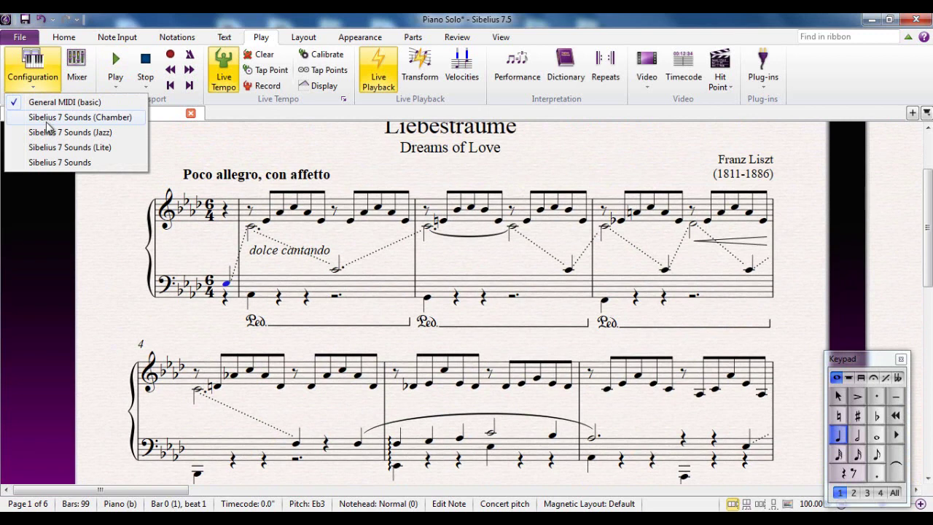